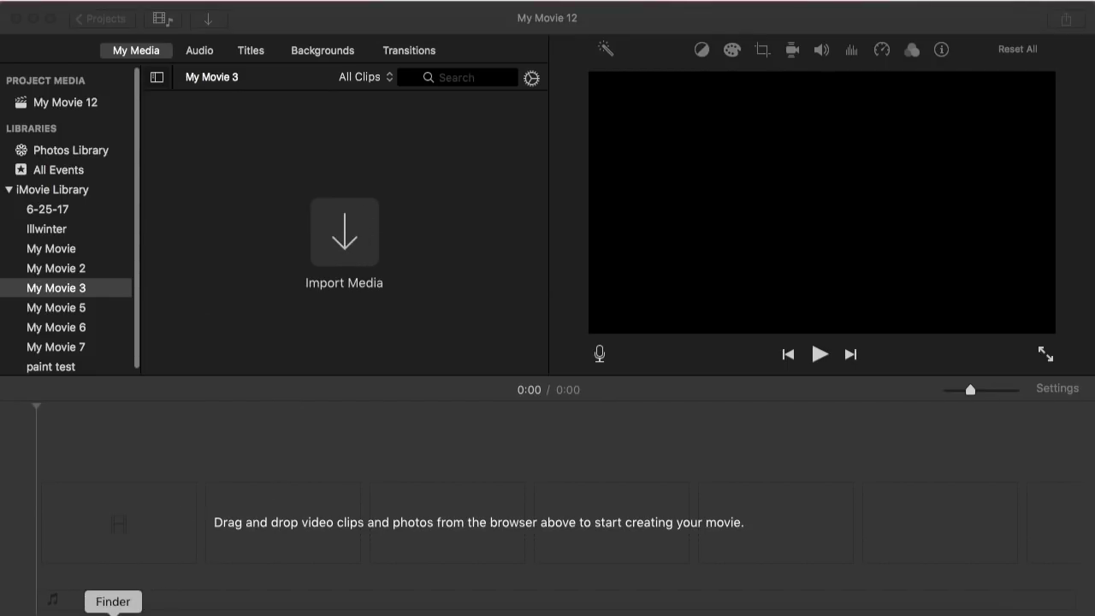
- Add the green test video and the Executor_commandsalon.jpg corridor image from the Desktop to the timeline
{"action": "left_click", "coordinate": [113, 613]}
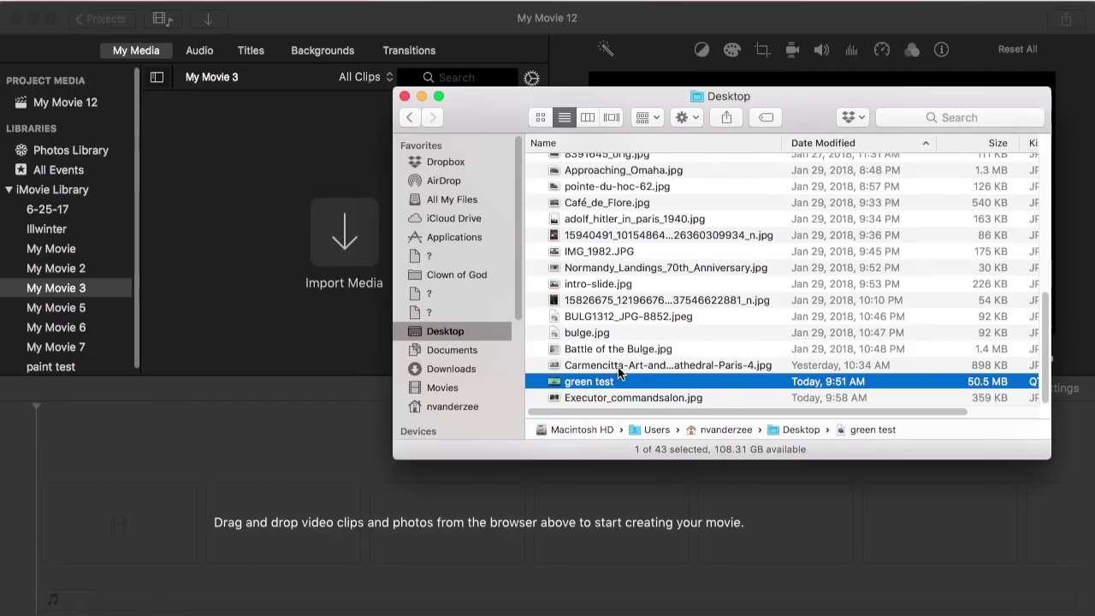
{"action": "left_click_drag", "start_coordinate": [604, 386], "coordinate": [72, 489]}
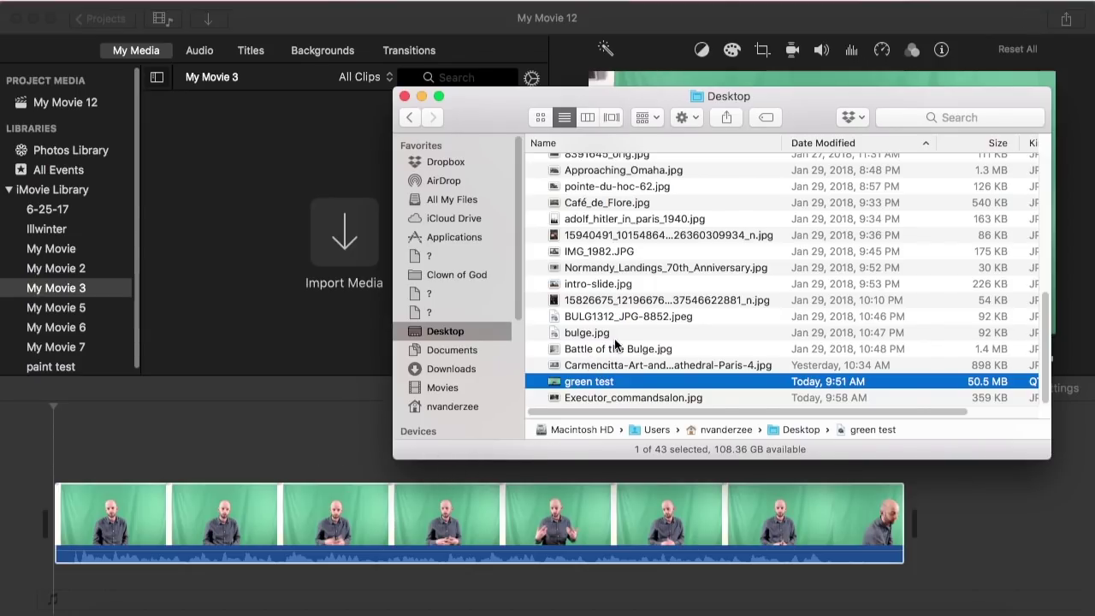
{"action": "left_click", "coordinate": [598, 397]}
{"action": "left_click_drag", "start_coordinate": [597, 397], "coordinate": [50, 512]}
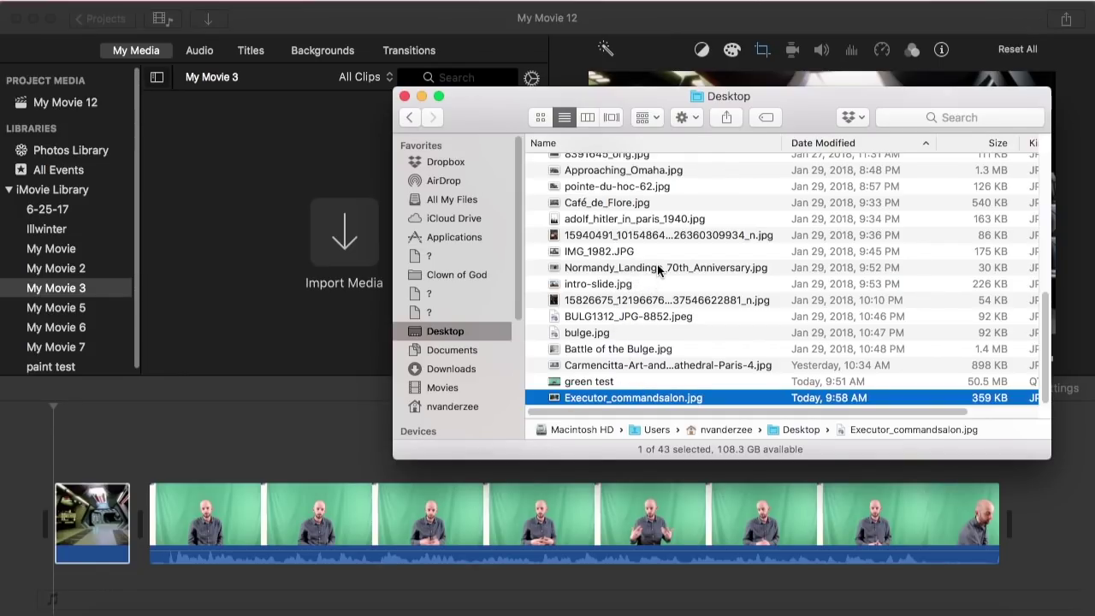
- Add the Travel Paris .mp4 clip from Downloads after the last timeline clip
{"action": "key", "text": "super+alt+l"}
{"action": "left_click_drag", "start_coordinate": [609, 182], "coordinate": [1036, 520]}
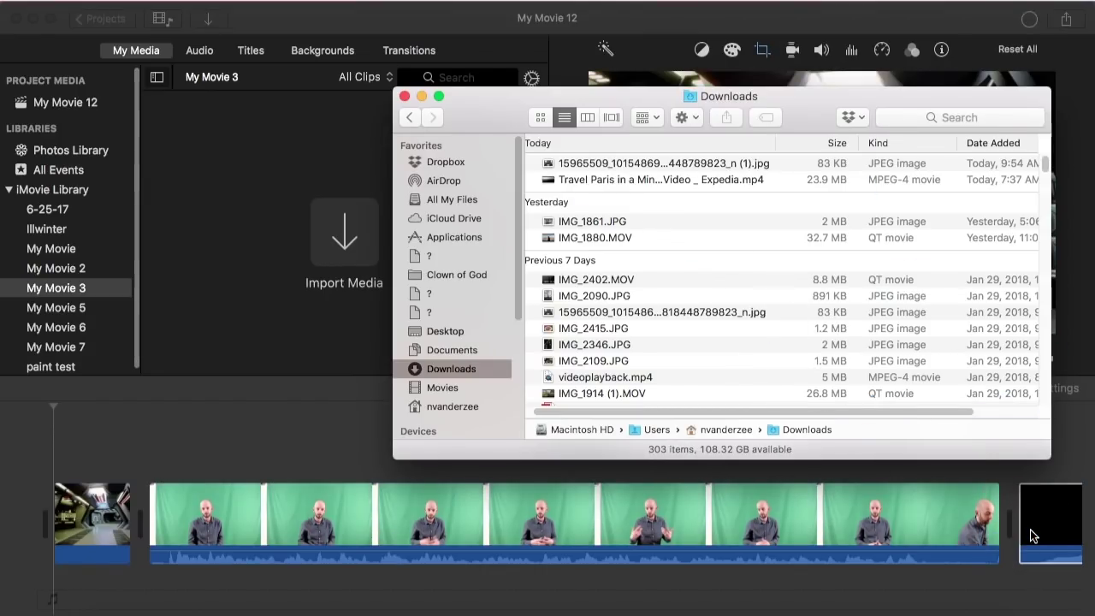
{"action": "left_click", "coordinate": [392, 23]}
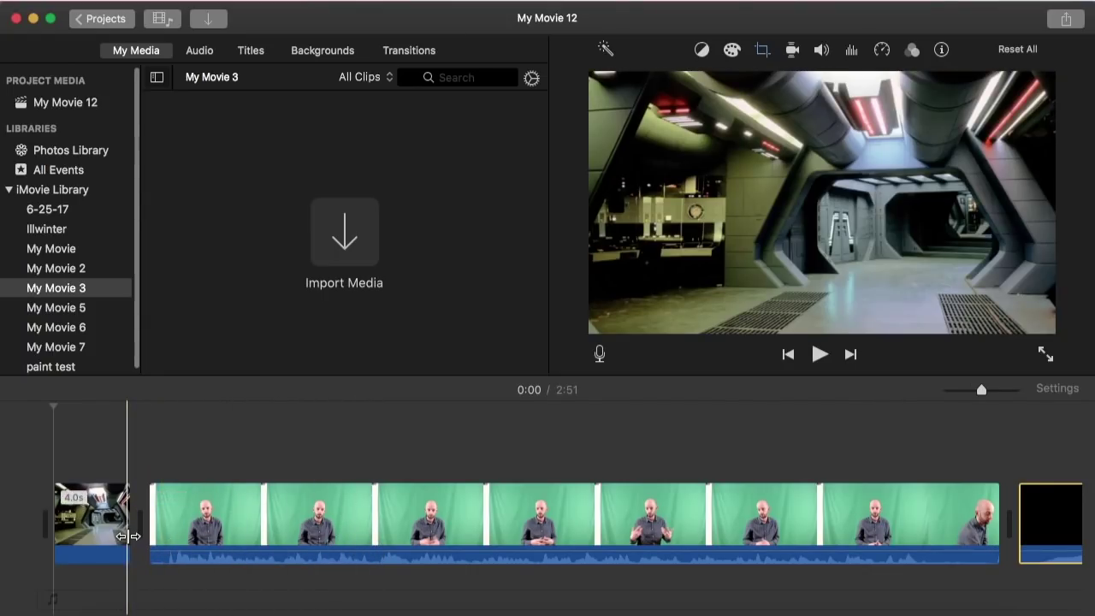
- Lengthen the corridor still and connect the green-screen clip above it as an overlay
{"action": "left_click_drag", "start_coordinate": [128, 525], "coordinate": [815, 542]}
{"action": "left_click", "coordinate": [924, 518]}
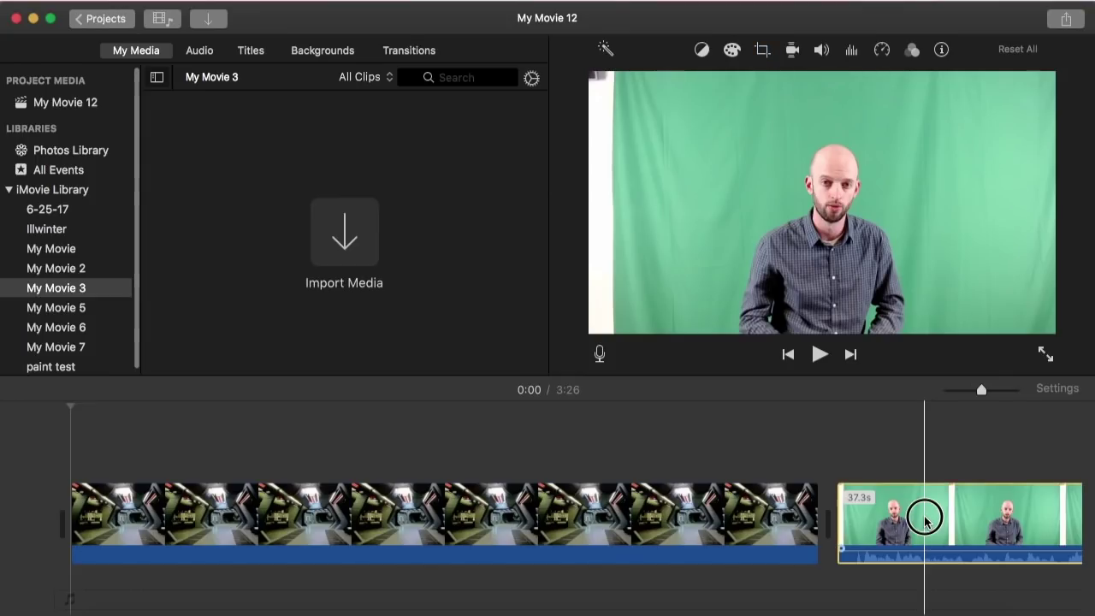
{"action": "left_click_drag", "start_coordinate": [923, 518], "coordinate": [111, 425]}
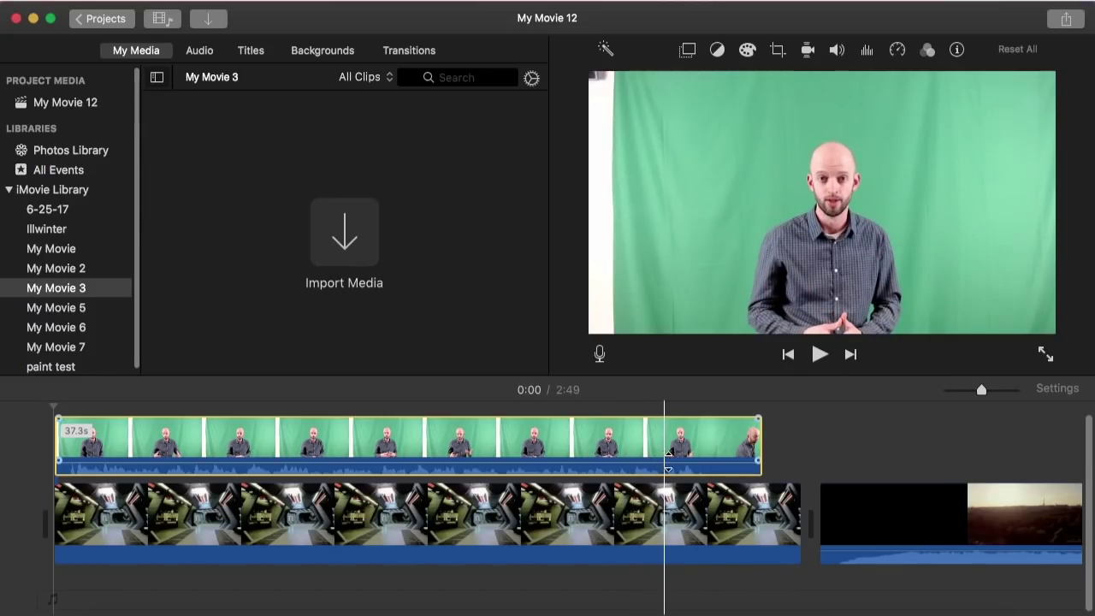
- Extend the overlay's end and trim the corridor clip beneath it to 21.3s
{"action": "left_click_drag", "start_coordinate": [761, 448], "coordinate": [820, 448]}
{"action": "left_click_drag", "start_coordinate": [798, 500], "coordinate": [456, 504]}
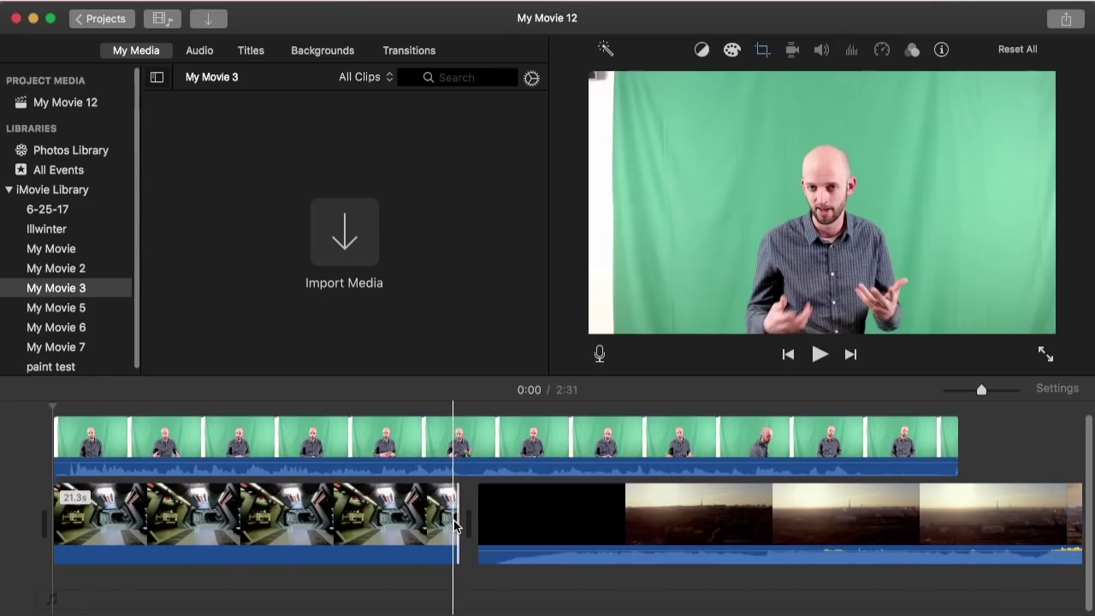
{"action": "left_click", "coordinate": [318, 444]}
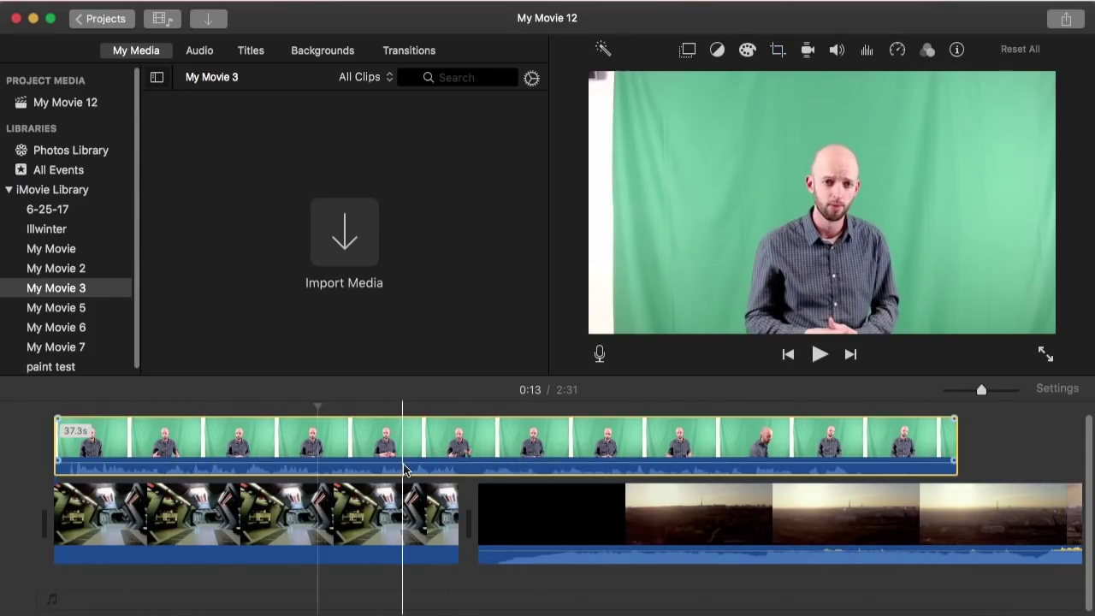
{"action": "left_click", "coordinate": [434, 440]}
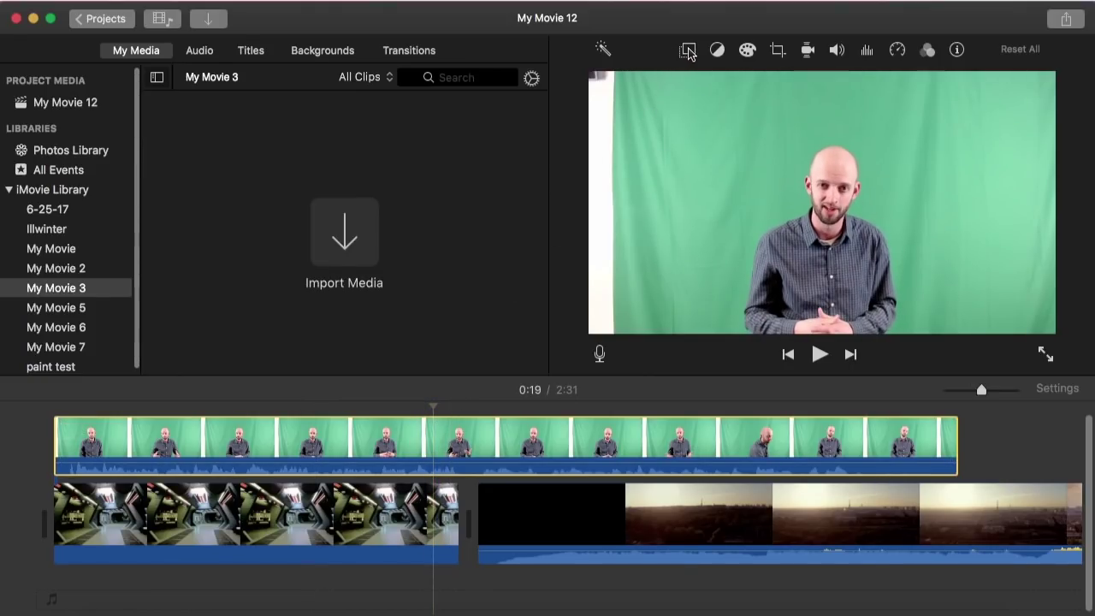
{"action": "left_click", "coordinate": [689, 51]}
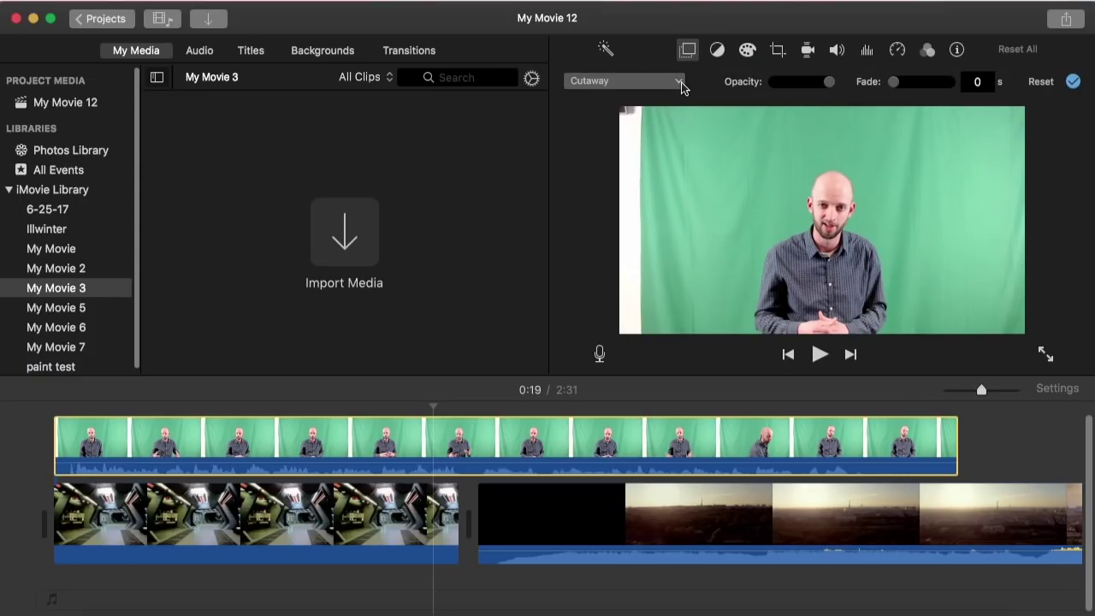
- Switch the overlay mode from Cutaway to Green/Blue Screen and preview from the movie's start
{"action": "left_click", "coordinate": [679, 83]}
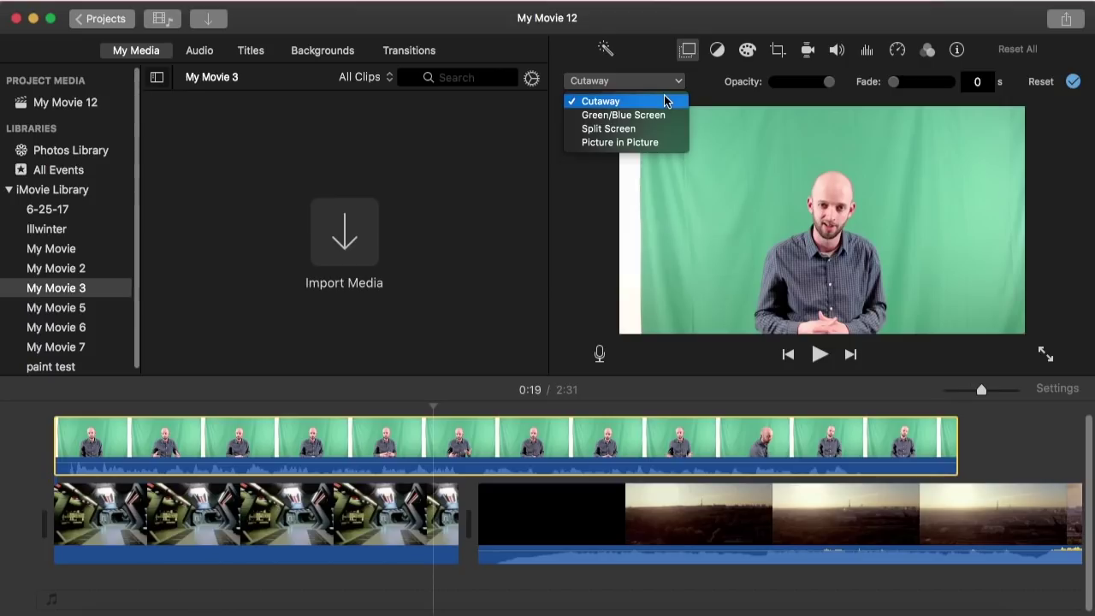
{"action": "left_click", "coordinate": [642, 117]}
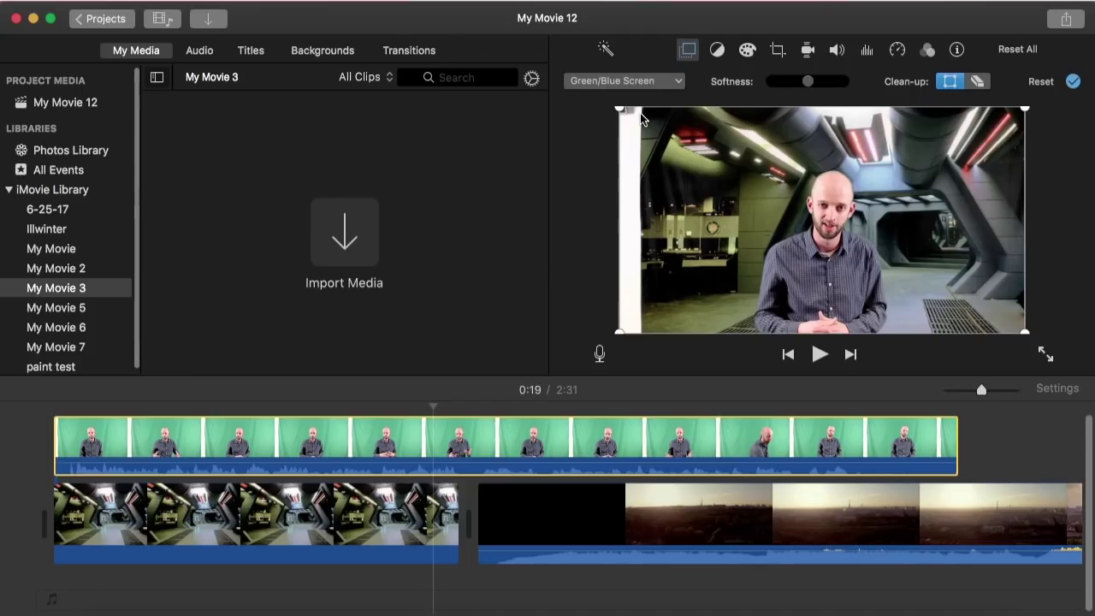
{"action": "left_click", "coordinate": [44, 433]}
{"action": "key", "text": "space"}
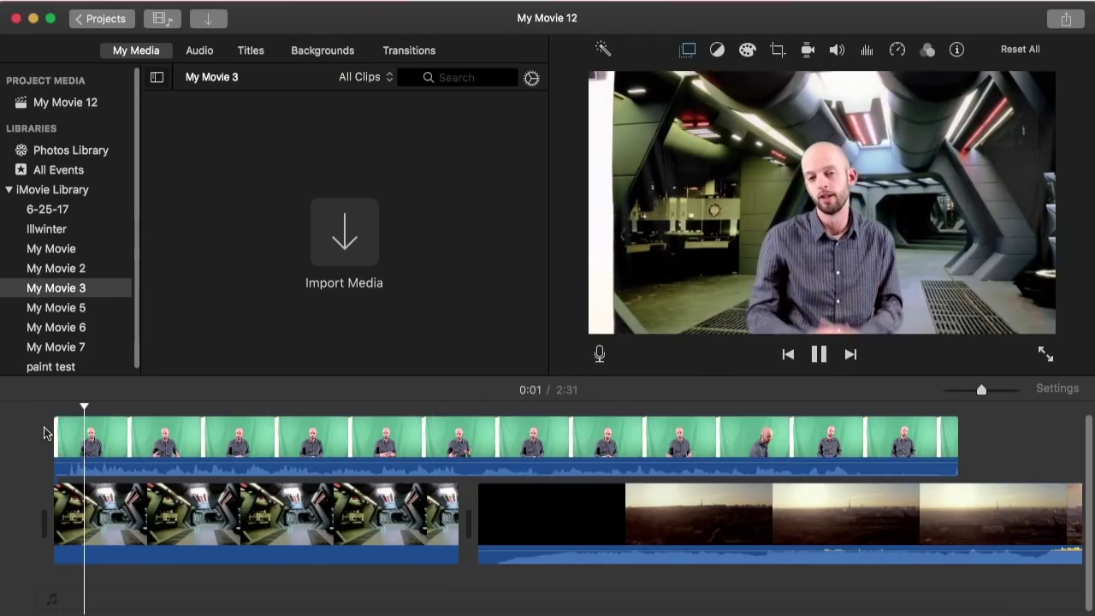
- Stop playback and drop the green-screen clip's volume to 0%
{"action": "key", "text": "space"}
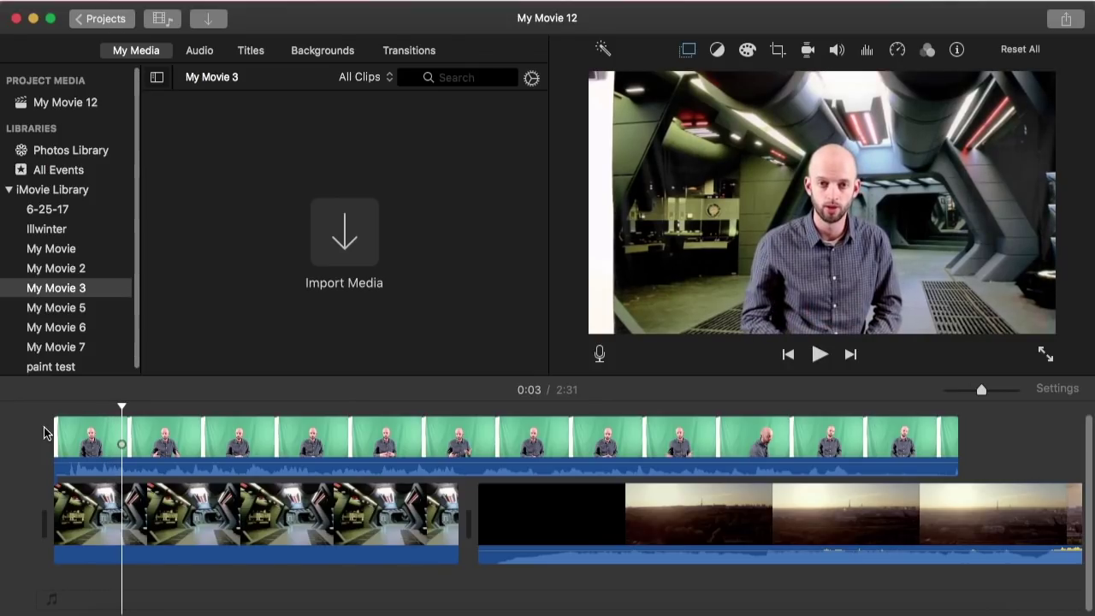
{"action": "left_click", "coordinate": [124, 437]}
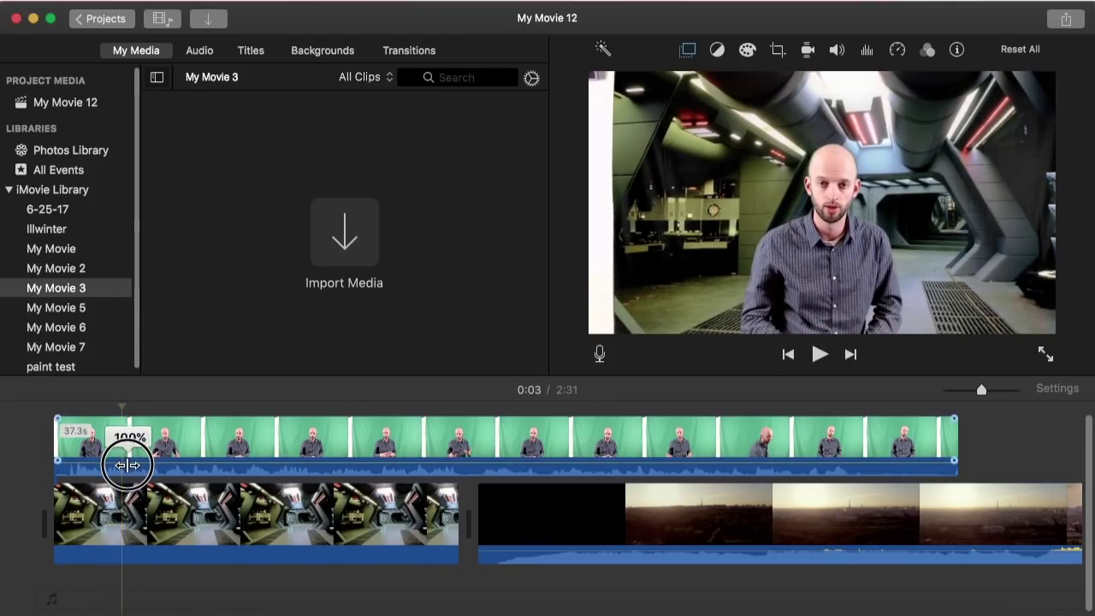
{"action": "left_click_drag", "start_coordinate": [127, 462], "coordinate": [127, 481]}
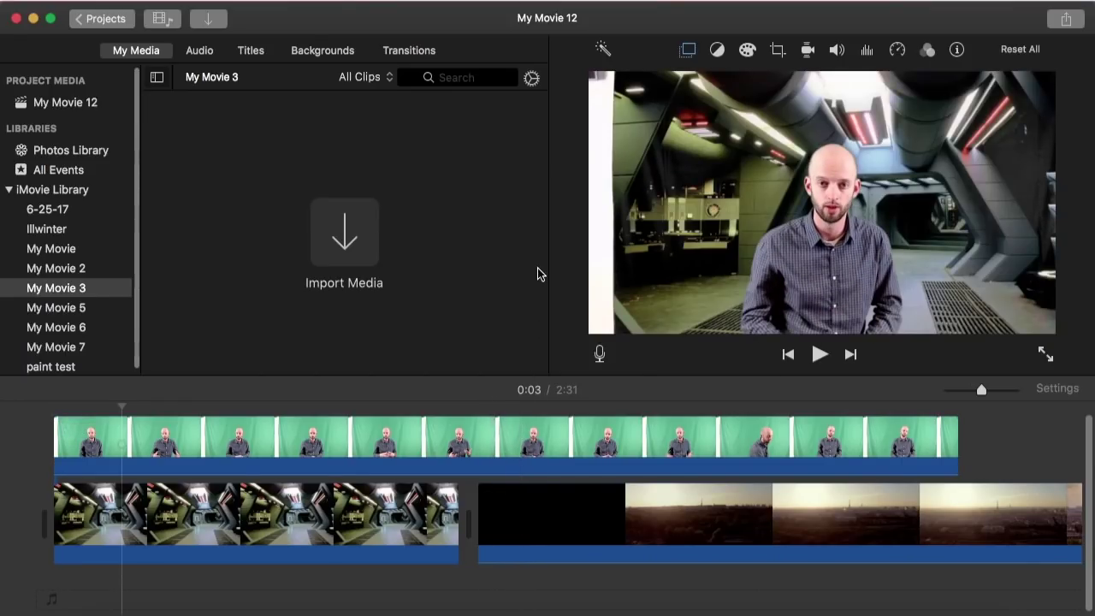
{"action": "left_click", "coordinate": [538, 492]}
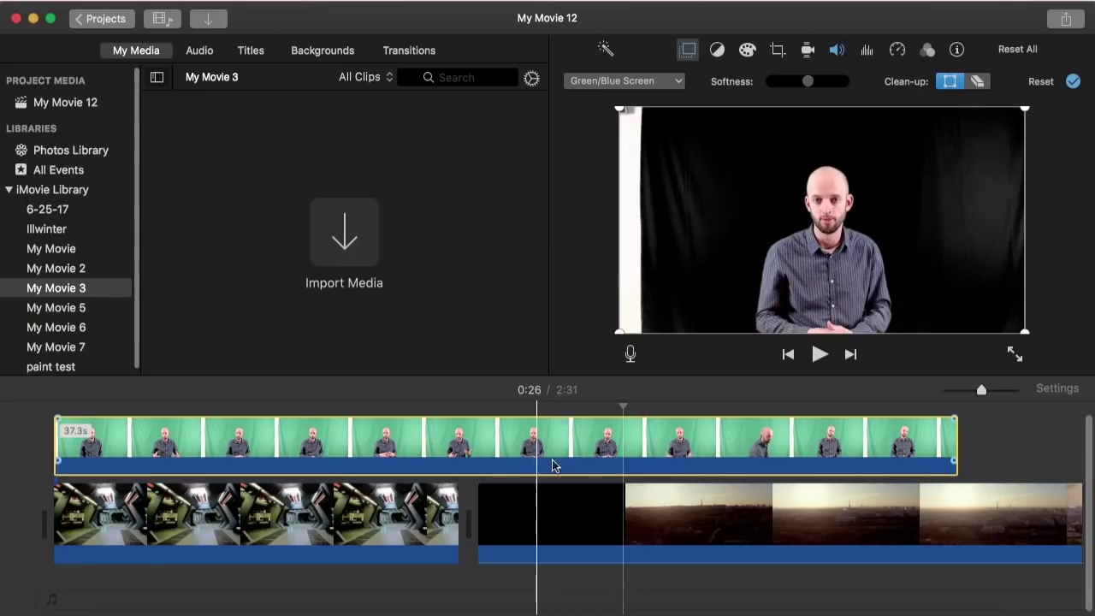
{"action": "left_click", "coordinate": [537, 447]}
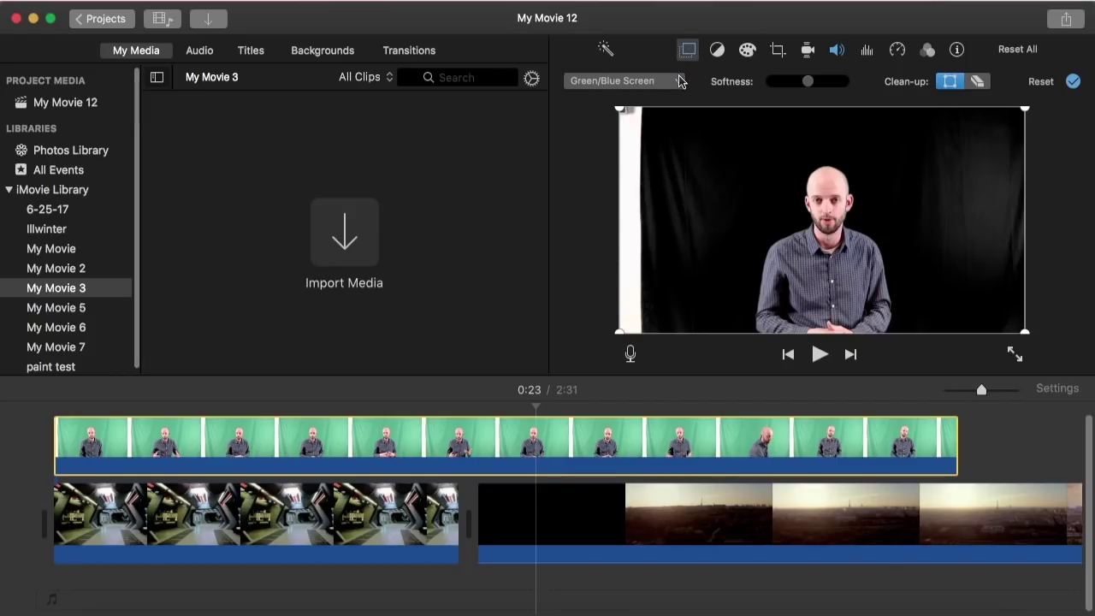
{"action": "mouse_move", "coordinate": [810, 83]}
{"action": "left_mouse_down"}
{"action": "mouse_move", "coordinate": [836, 84]}
{"action": "mouse_move", "coordinate": [750, 80]}
{"action": "mouse_move", "coordinate": [810, 85]}
{"action": "left_mouse_up"}
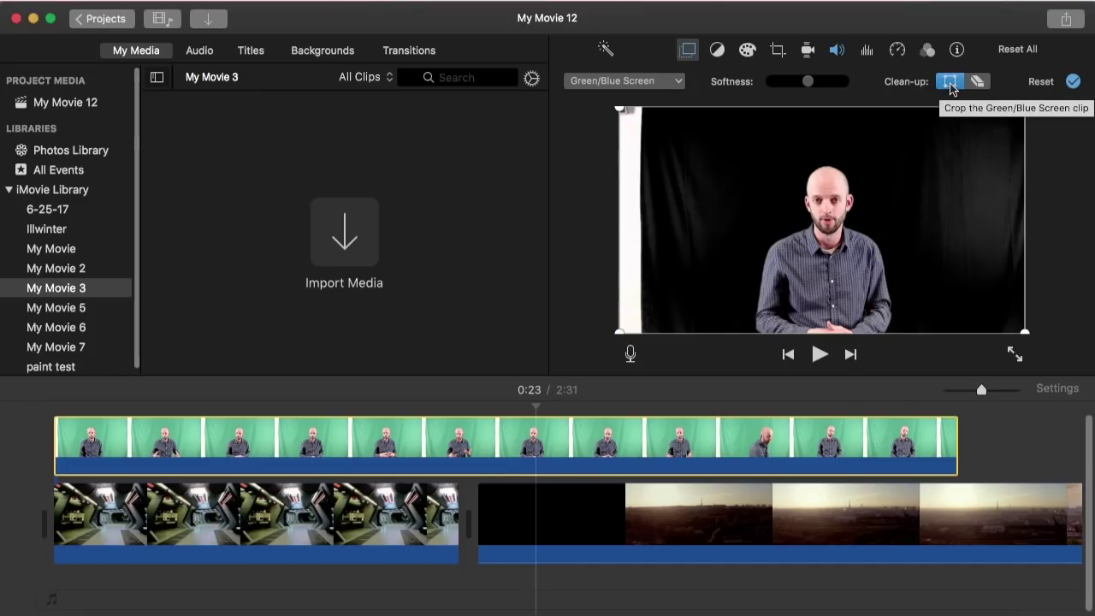
- Pull the keyed area's left corners inward past the white strip, keeping the right corners at the frame edges
{"action": "left_click", "coordinate": [620, 114]}
{"action": "left_click_drag", "start_coordinate": [620, 114], "coordinate": [647, 114]}
{"action": "left_click_drag", "start_coordinate": [617, 333], "coordinate": [653, 337]}
{"action": "left_click_drag", "start_coordinate": [1025, 111], "coordinate": [893, 133]}
{"action": "left_click_drag", "start_coordinate": [1024, 332], "coordinate": [935, 339]}
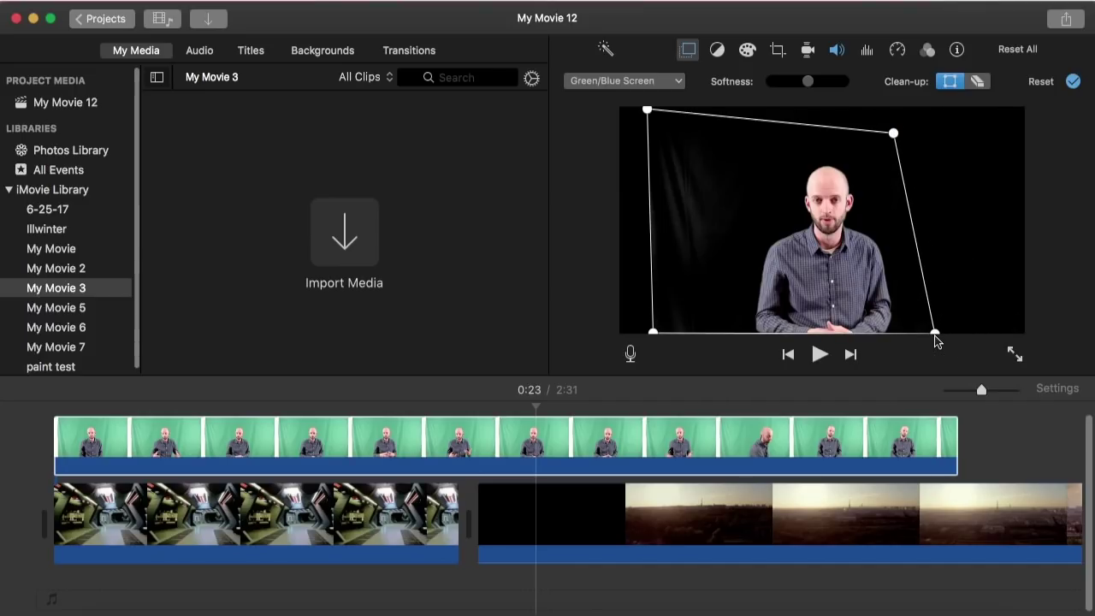
{"action": "left_click_drag", "start_coordinate": [894, 135], "coordinate": [981, 110]}
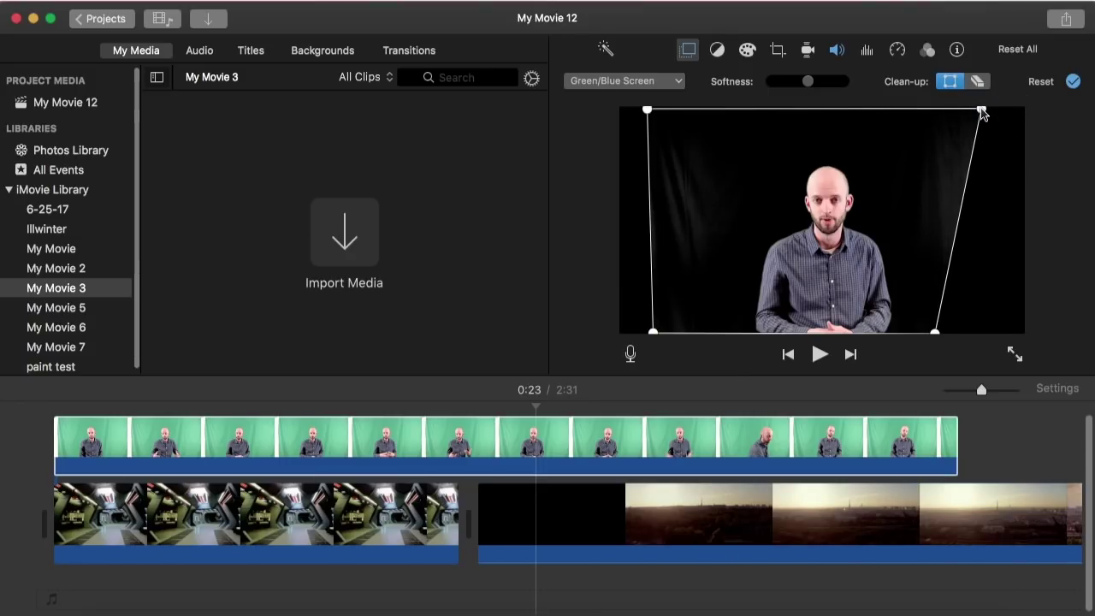
{"action": "left_click_drag", "start_coordinate": [935, 336], "coordinate": [1022, 331]}
{"action": "left_click_drag", "start_coordinate": [980, 112], "coordinate": [1021, 111]}
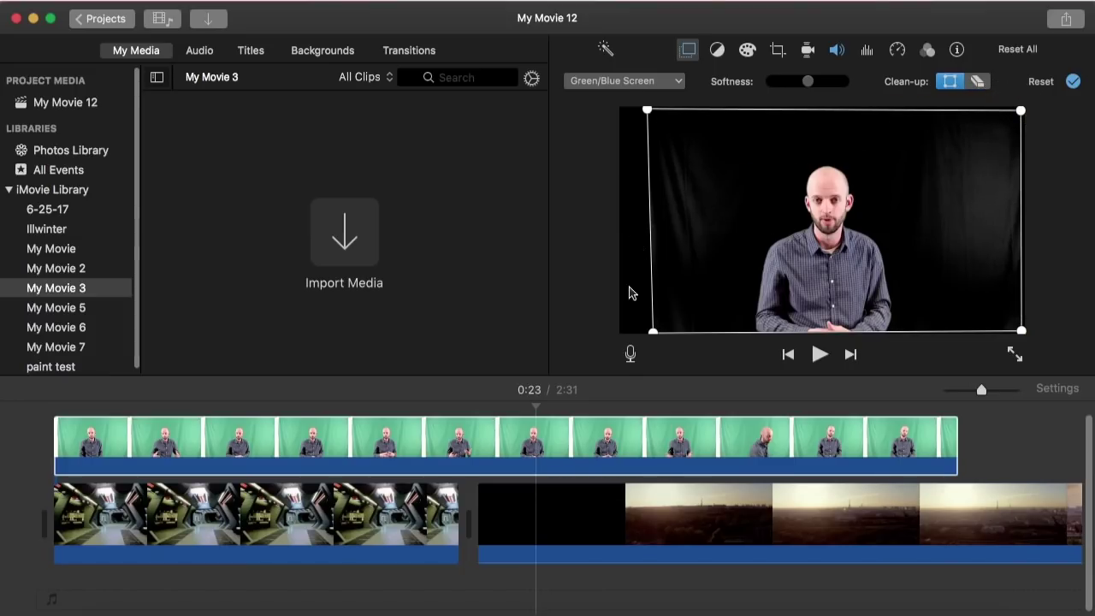
{"action": "left_click_drag", "start_coordinate": [649, 111], "coordinate": [668, 112]}
{"action": "left_click", "coordinate": [979, 83]}
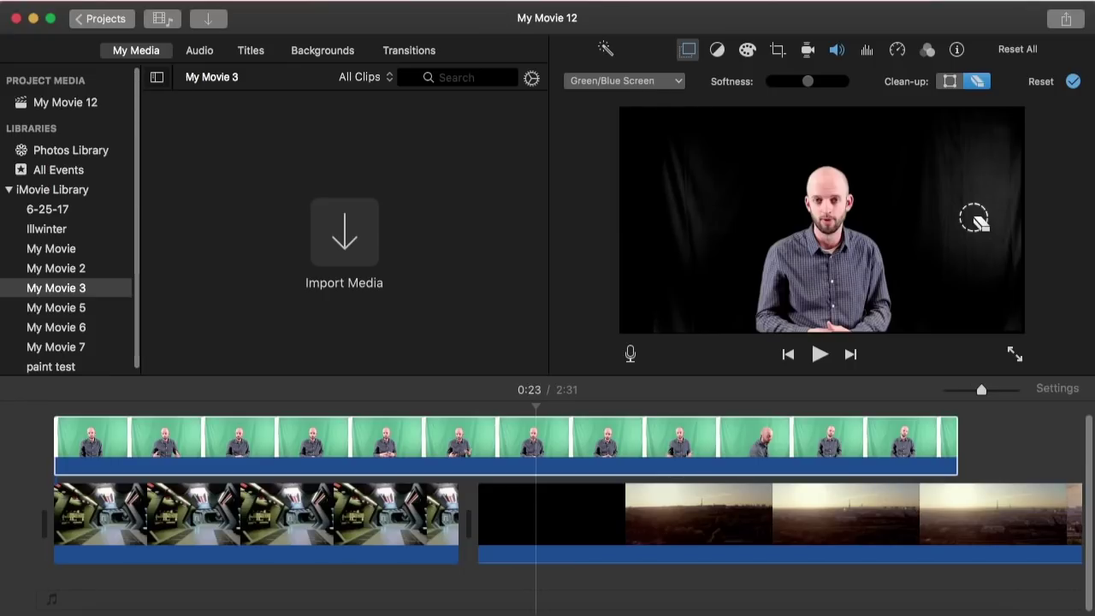
- Erase the curtain folds on the frame's right with the Clean-up eraser and replay from the start
{"action": "left_click", "coordinate": [975, 219]}
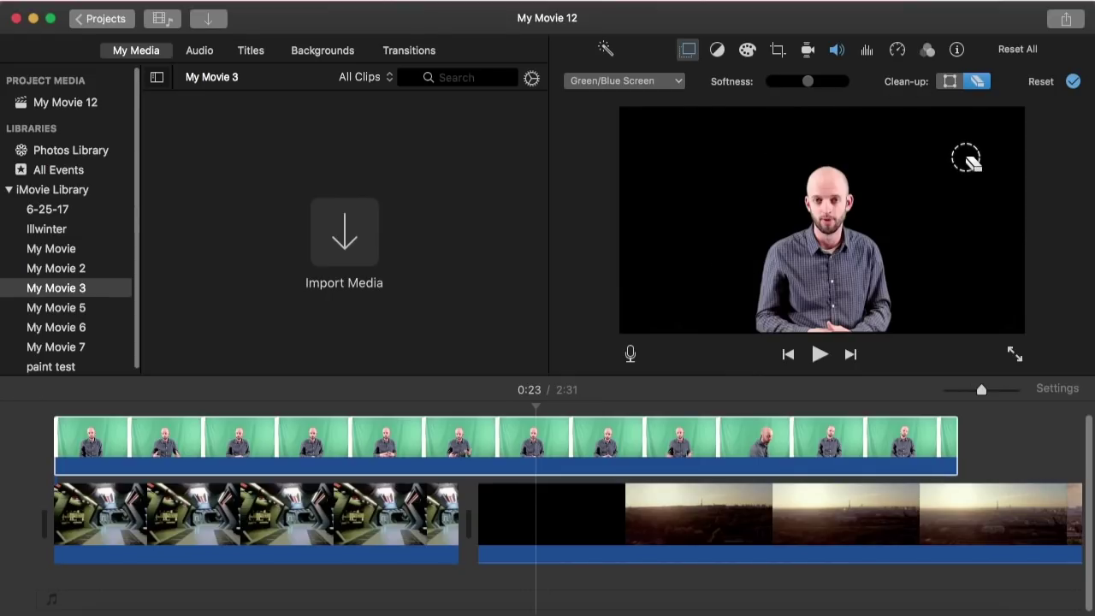
{"action": "key", "text": "F2"}
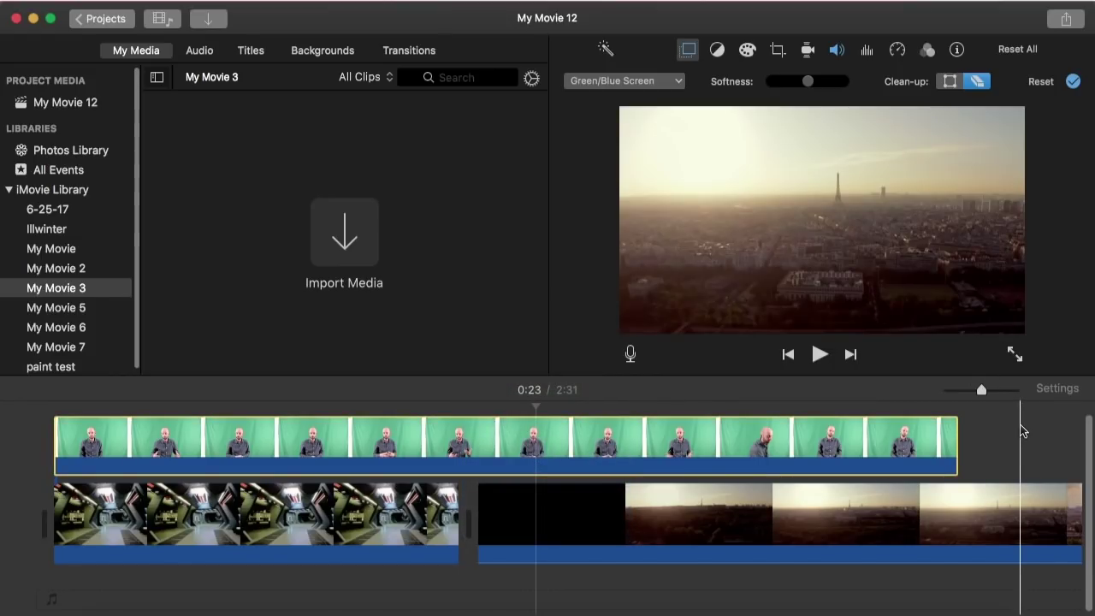
{"action": "left_click", "coordinate": [12, 497]}
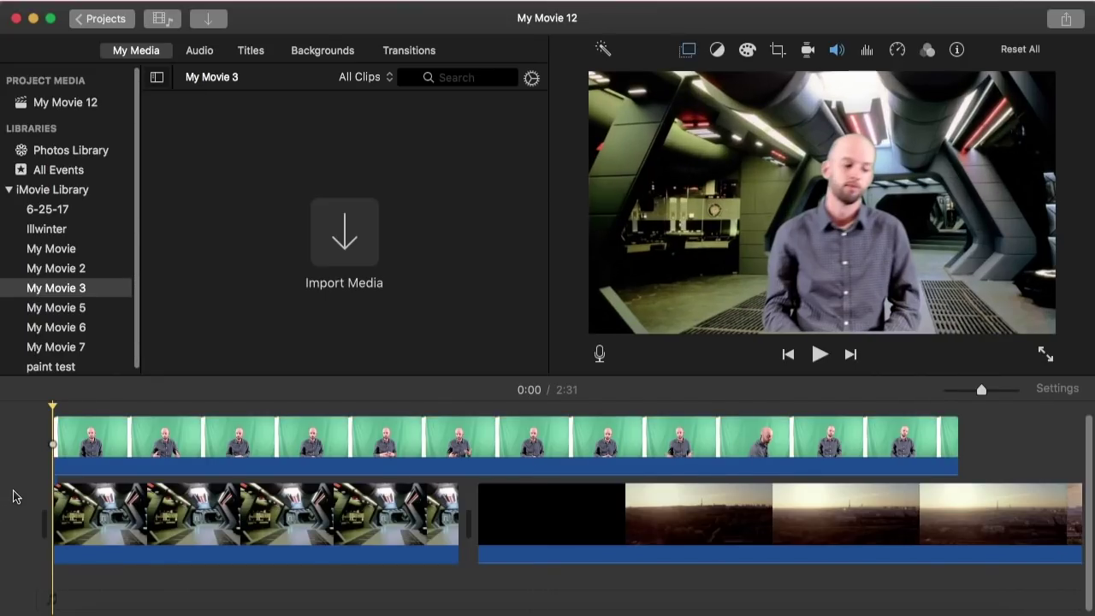
{"action": "key", "text": "space"}
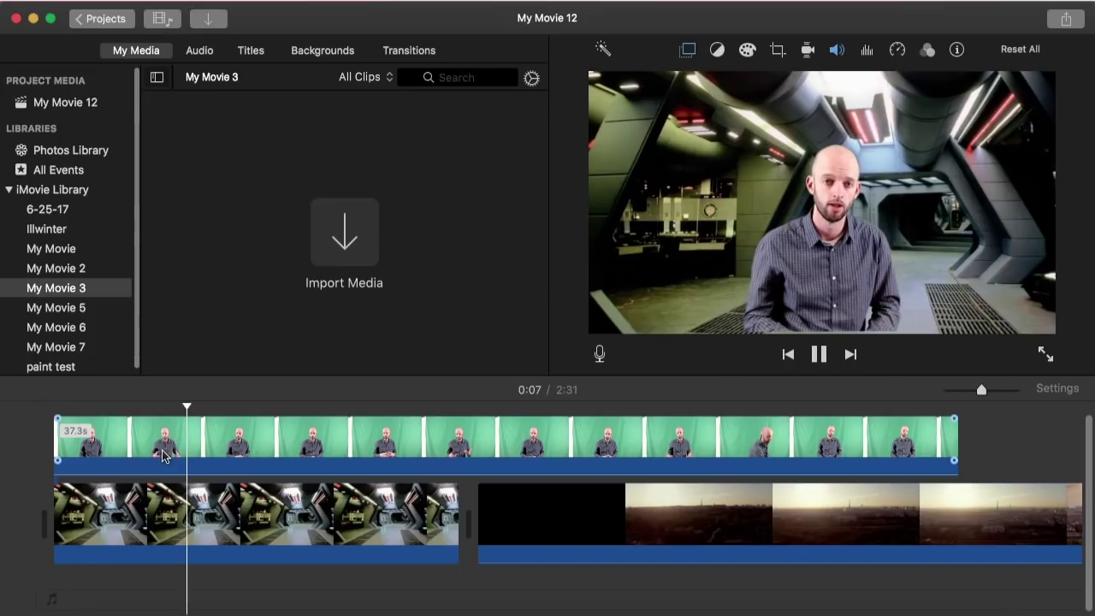
{"action": "left_click", "coordinate": [191, 518]}
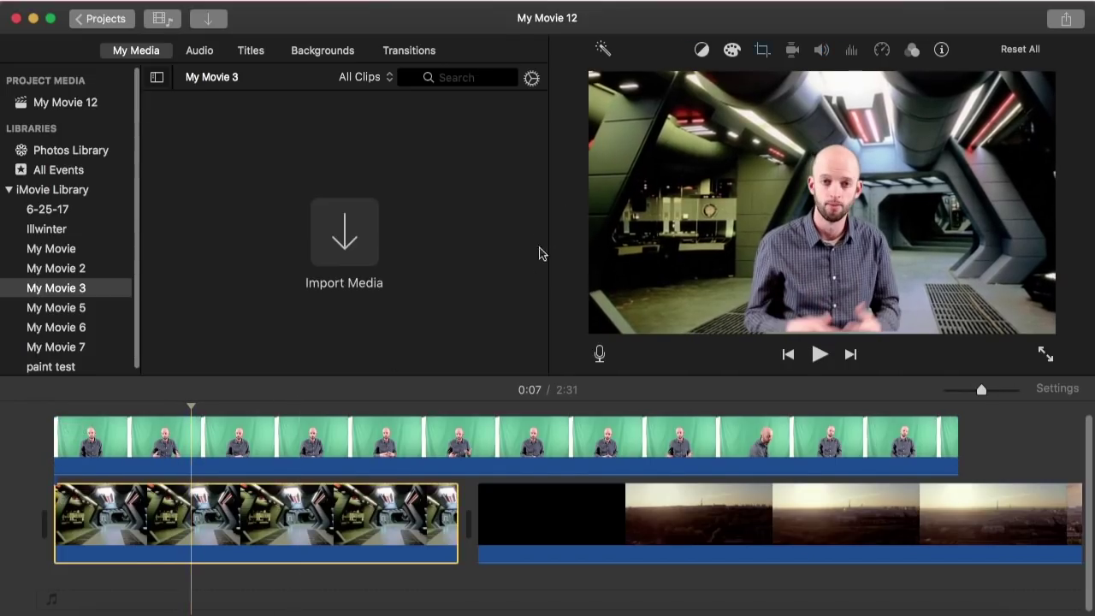
- Set the corridor still to Crop to Fill instead of the Ken Burns pan-and-zoom
{"action": "left_click", "coordinate": [761, 52]}
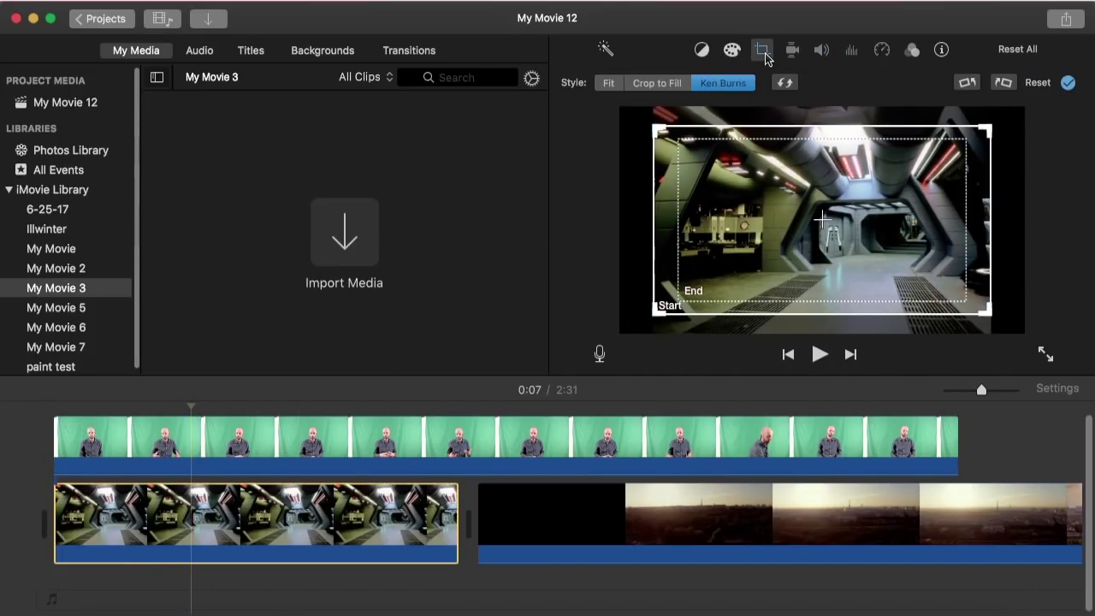
{"action": "left_click", "coordinate": [609, 88]}
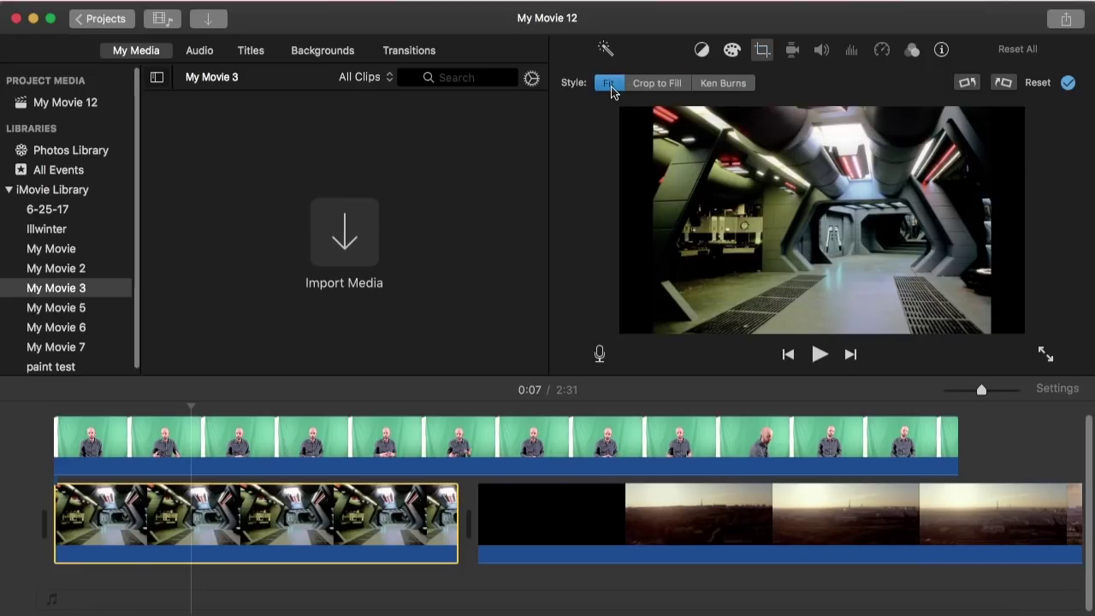
{"action": "left_click", "coordinate": [647, 82]}
{"action": "left_click", "coordinate": [128, 453]}
- Play the movie from the start through the Paris skyline section, stopping at 0:33
{"action": "left_click", "coordinate": [7, 453]}
{"action": "key", "text": "space"}
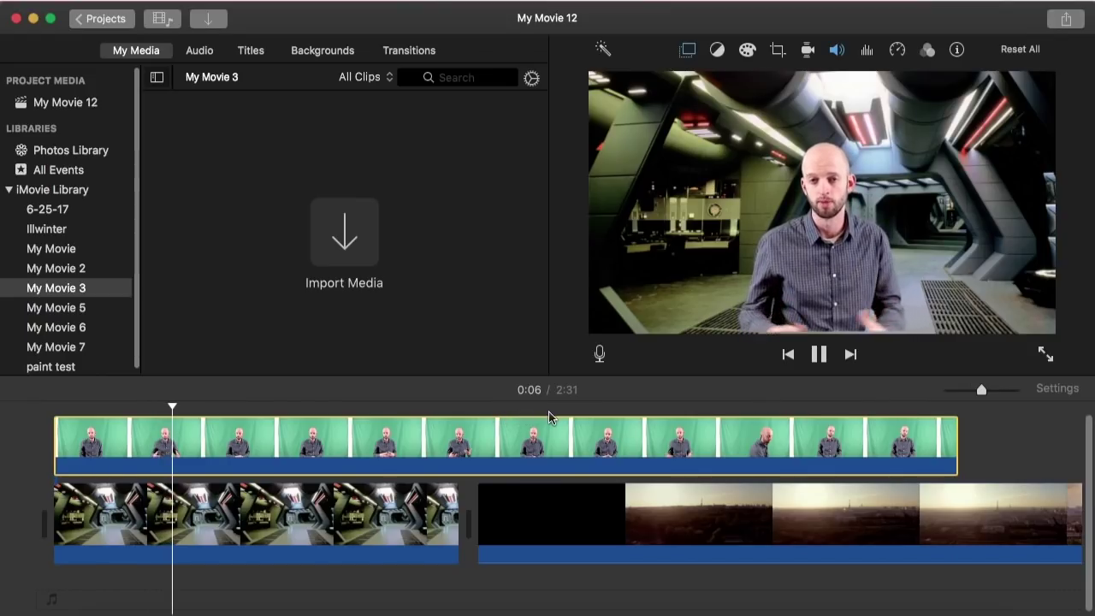
{"action": "left_click", "coordinate": [589, 415]}
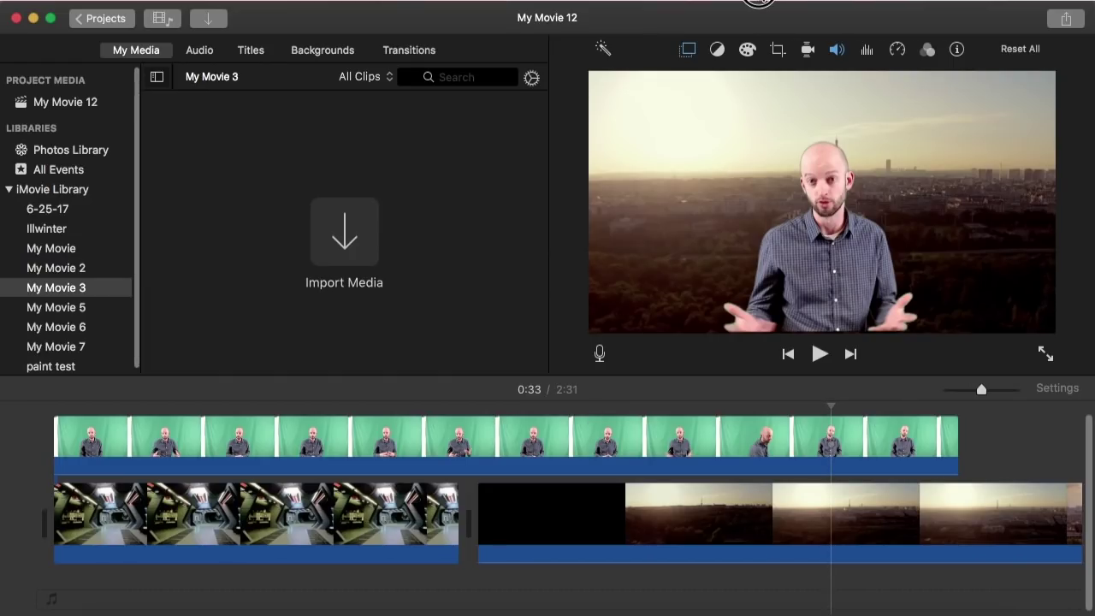
{"action": "left_click", "coordinate": [589, 411]}
{"action": "key", "text": "space"}
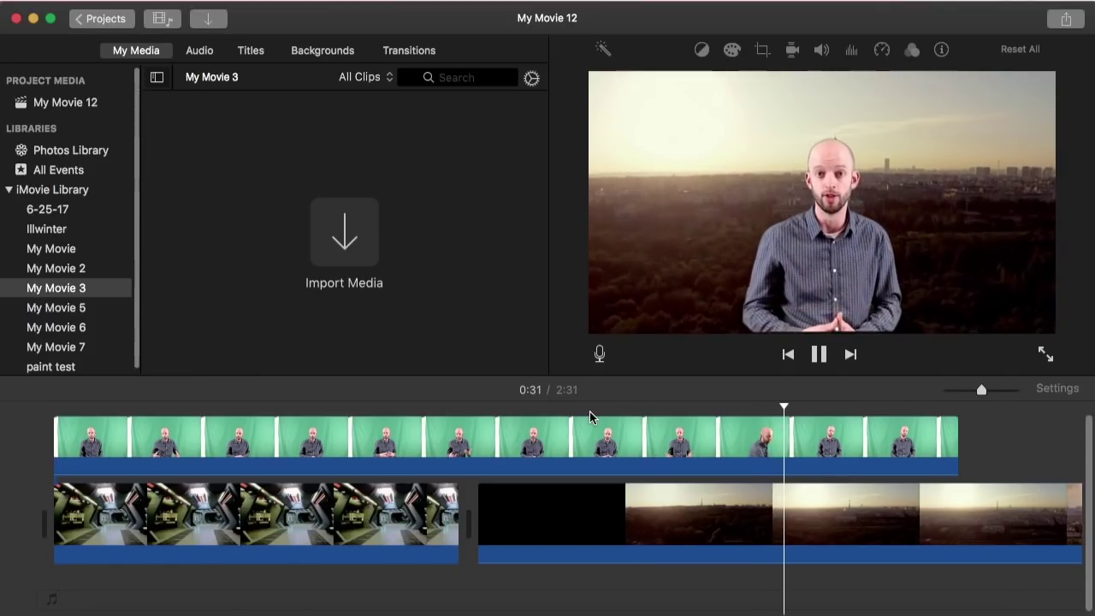
{"action": "key", "text": "space"}
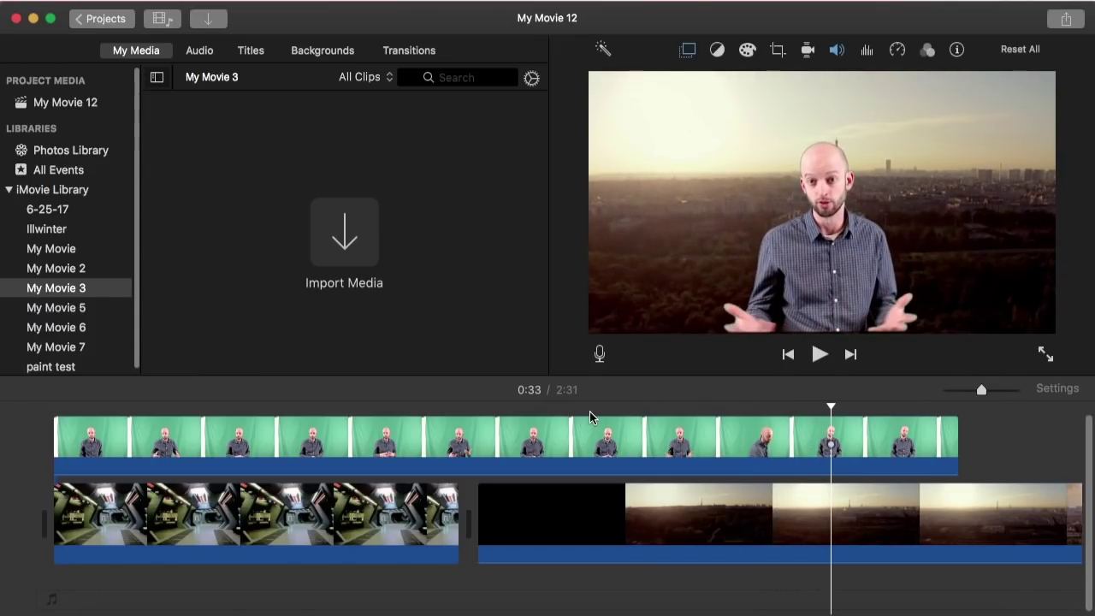